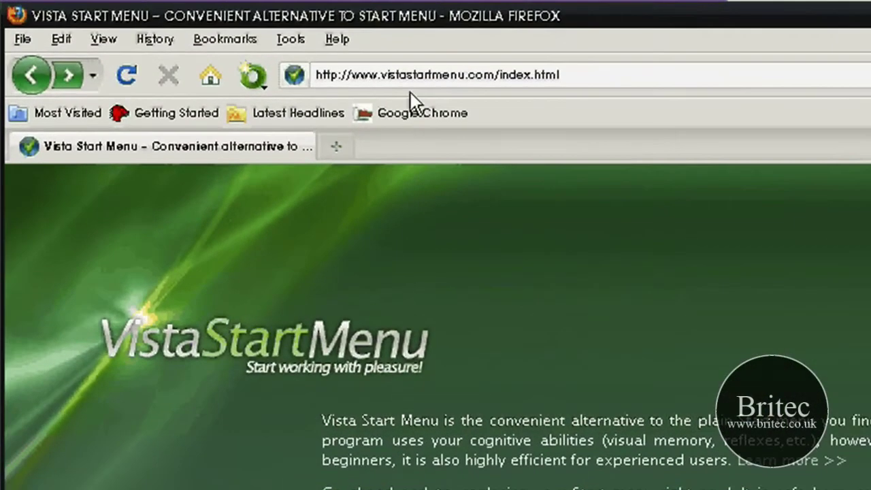
Launch the Vista Start Menu 3.41 freeware installer from the desktop and allow it through Outpost Firewall.
click(572, 72)
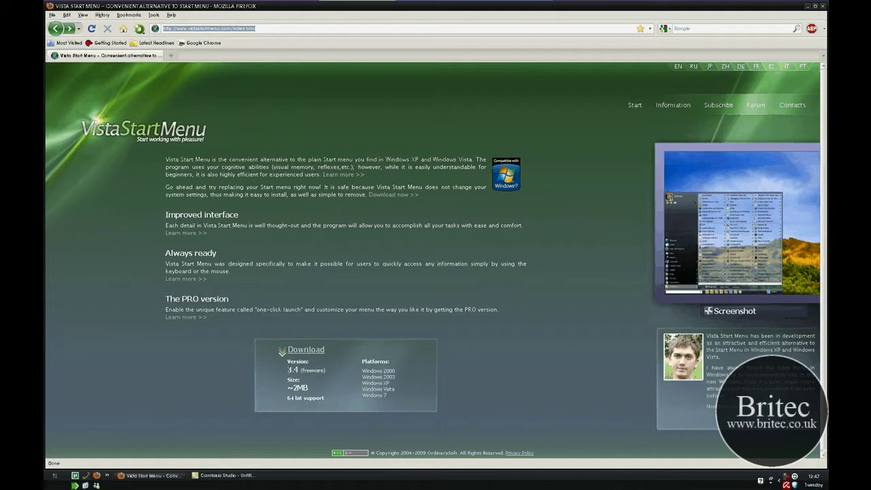
double_click(297, 388)
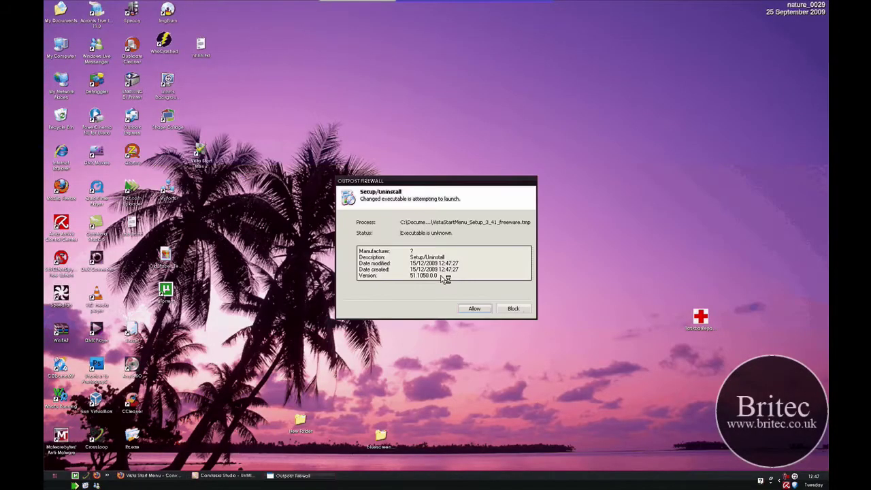
click(475, 308)
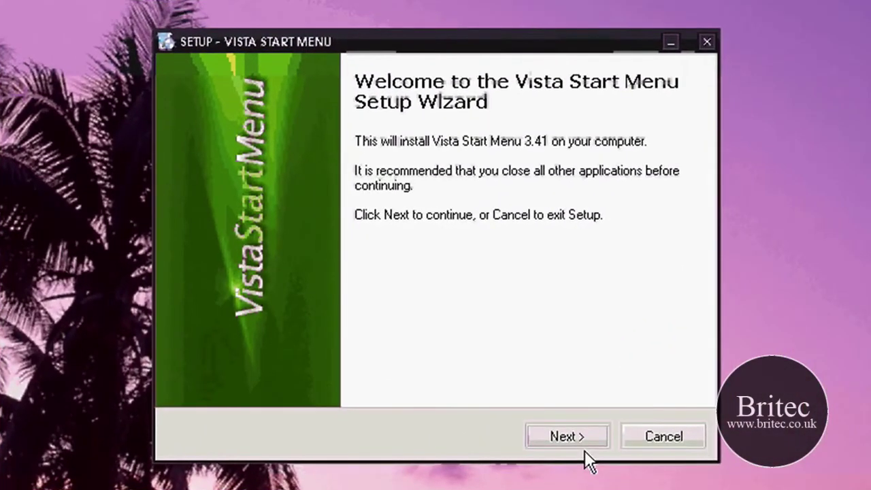
Install Vista Start Menu with the licence accepted and the default shortcut folder, allowing its executable and launching it on finish.
click(577, 439)
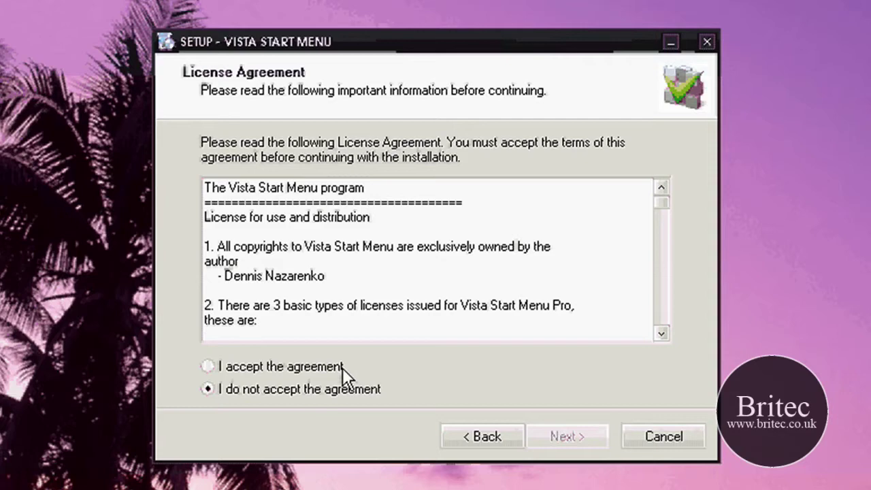
click(343, 368)
click(576, 439)
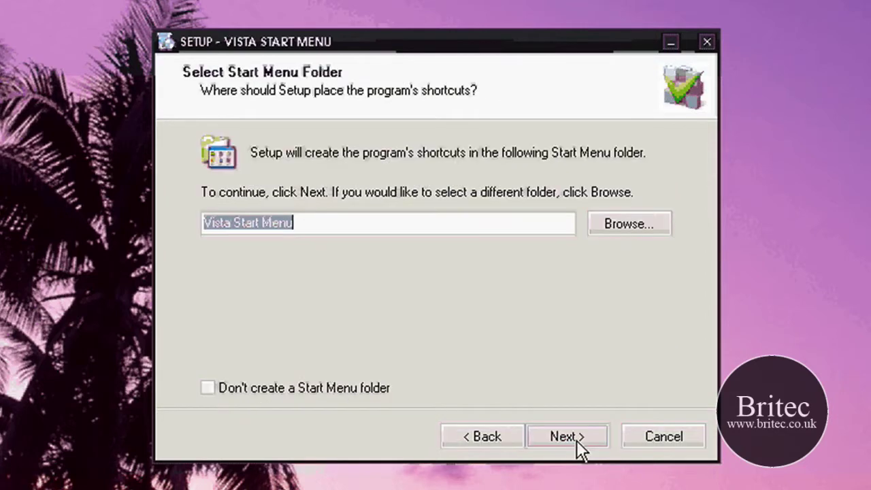
click(577, 440)
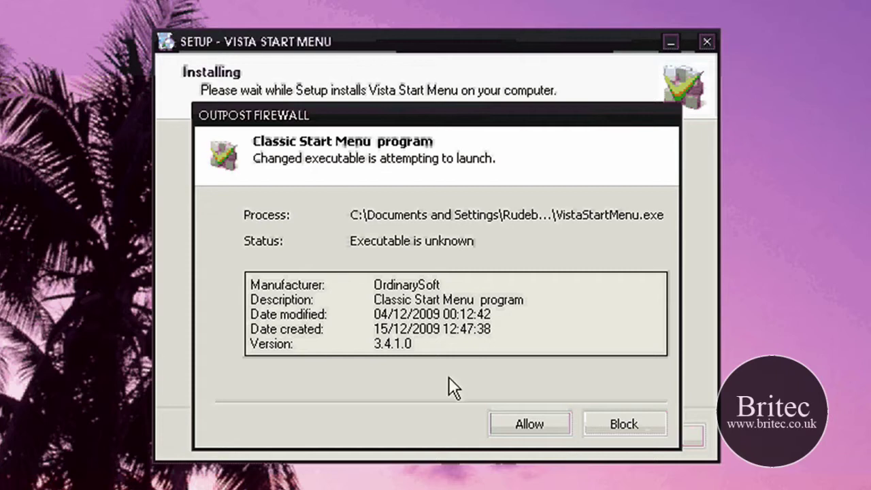
click(529, 424)
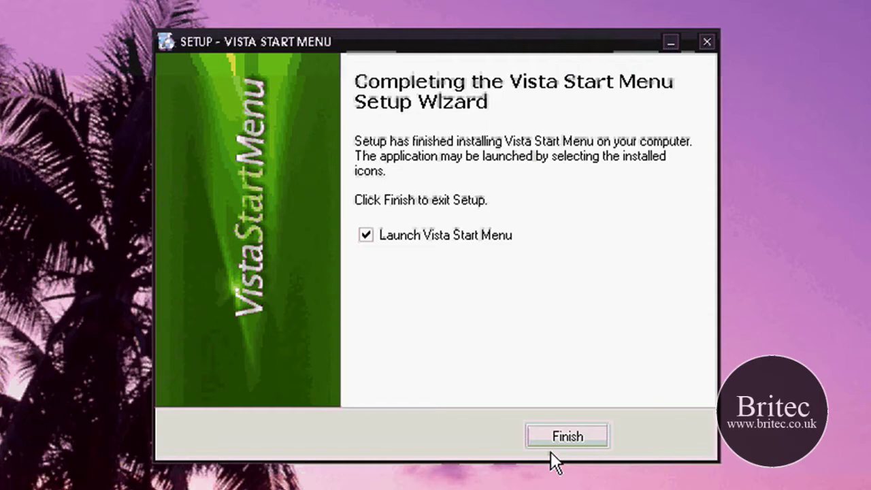
click(556, 444)
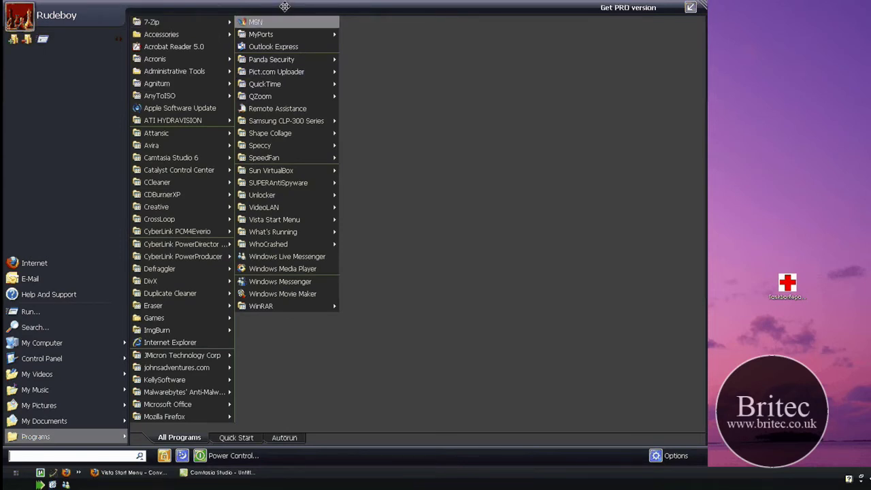
Try moving the new start menu across the desktop, and test closing and reopening it.
drag(284, 6, 356, 3)
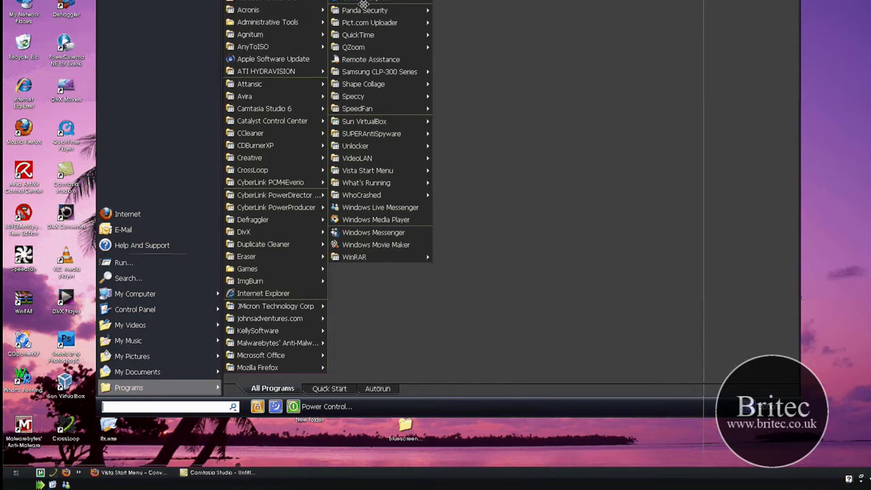
drag(364, 5, 364, 5)
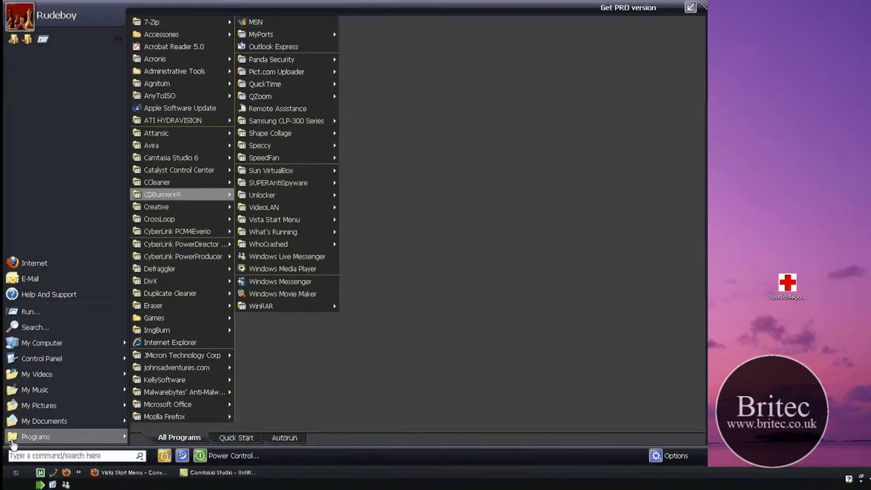
click(17, 474)
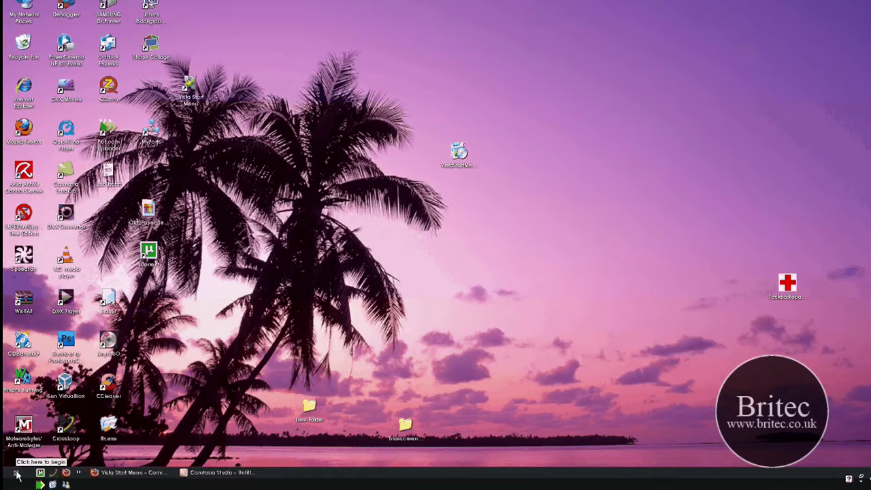
click(16, 473)
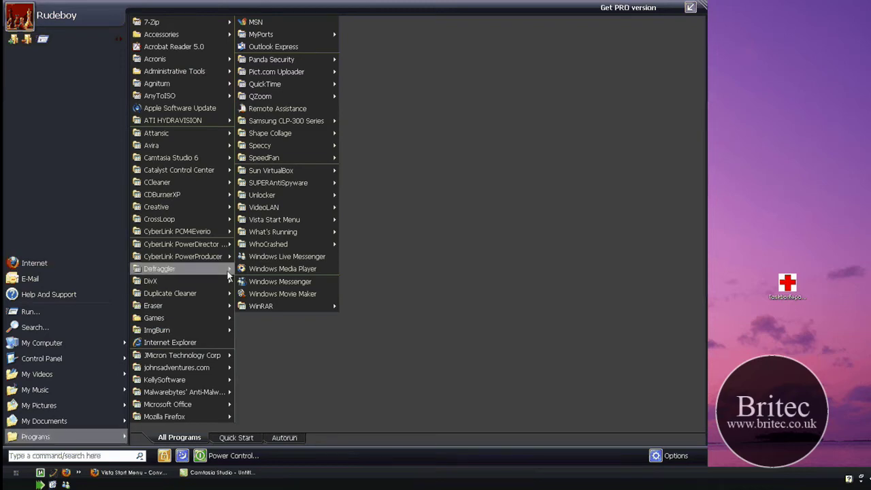
click(16, 475)
click(16, 473)
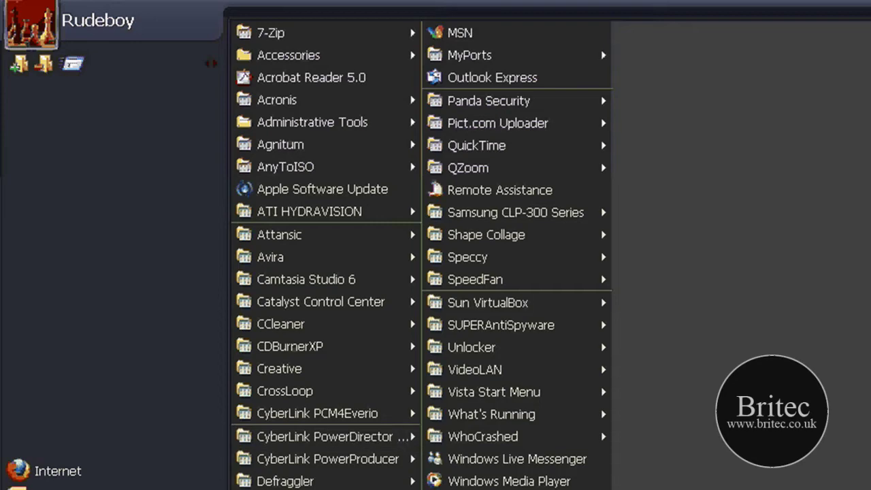
Expand the Defraggler folder in the program list to view its shortcuts.
mouse_move(281, 218)
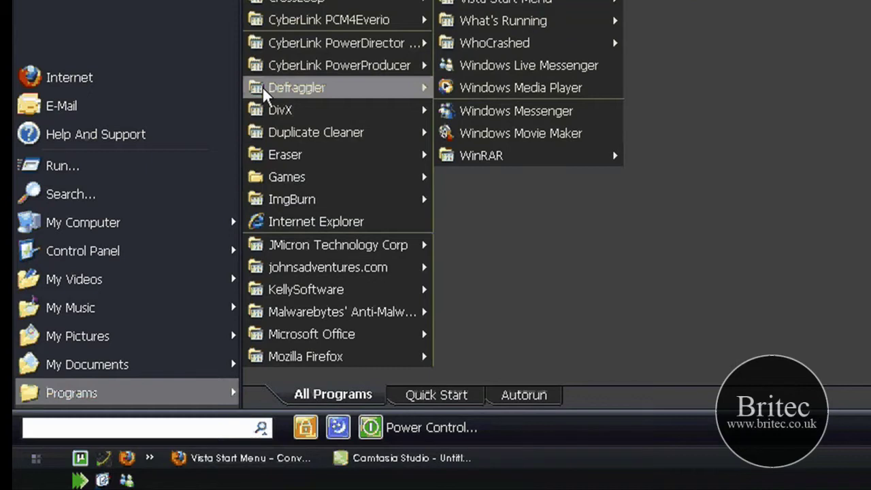
mouse_move(264, 92)
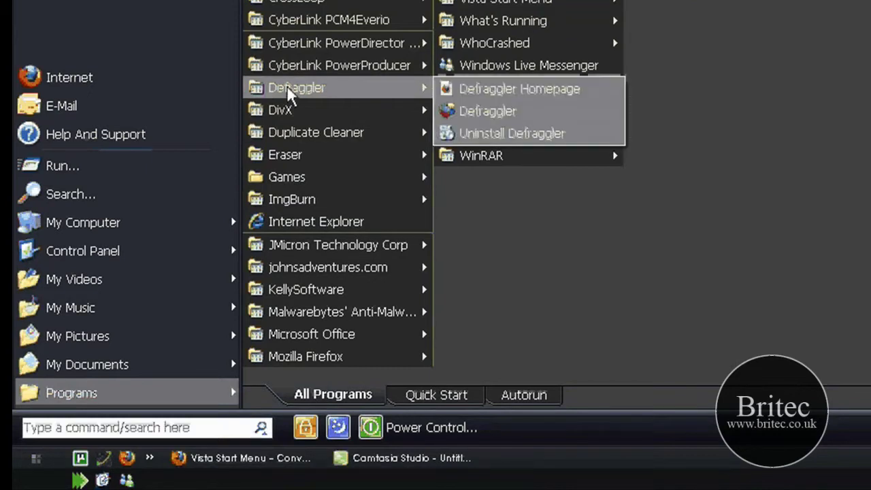
click(283, 92)
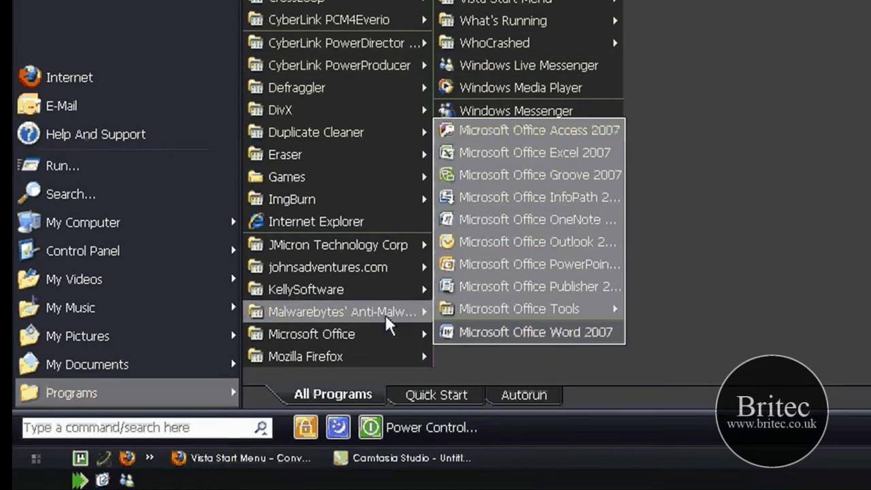
Look through the Quick Start and Autorun views and return to the All Programs list.
click(422, 395)
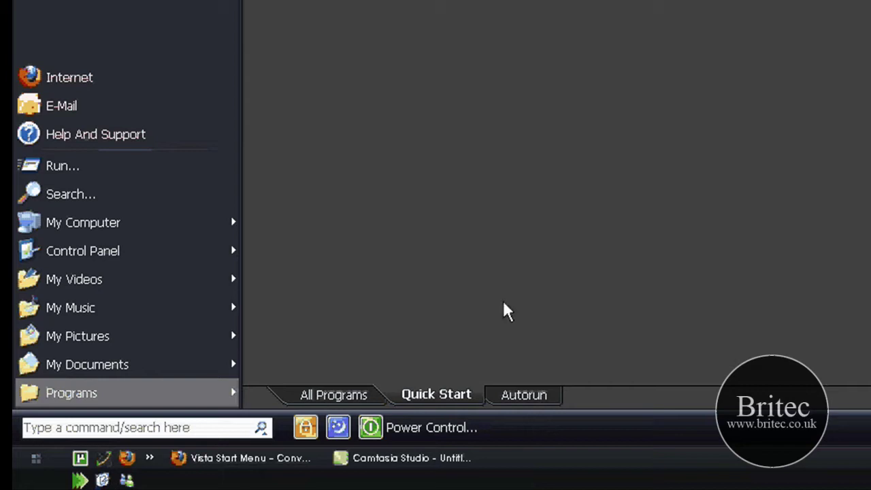
click(524, 395)
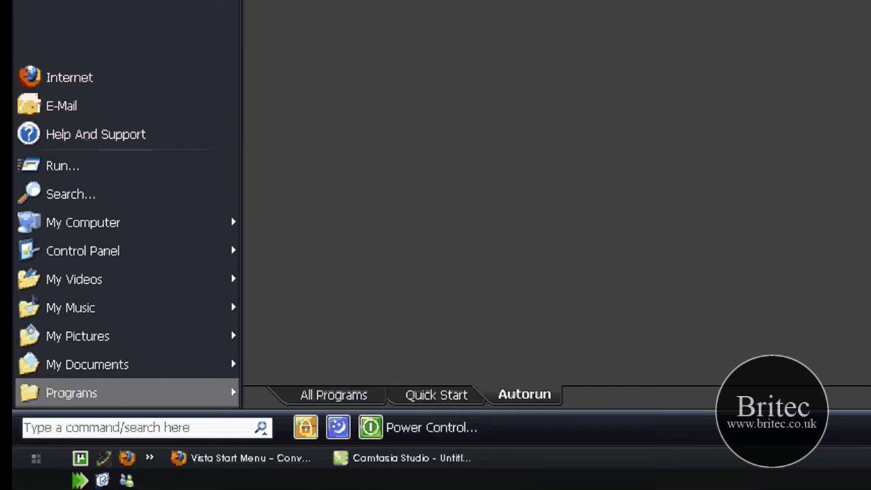
click(325, 396)
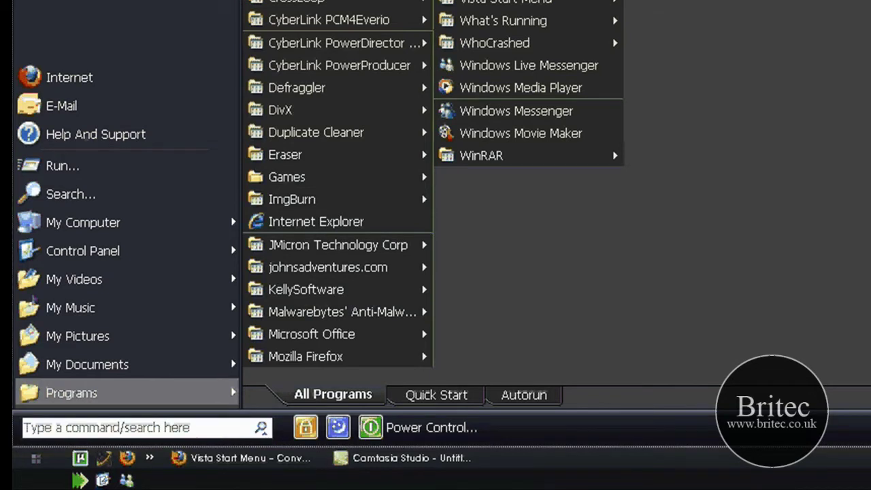
scroll(337, 204, down, 1)
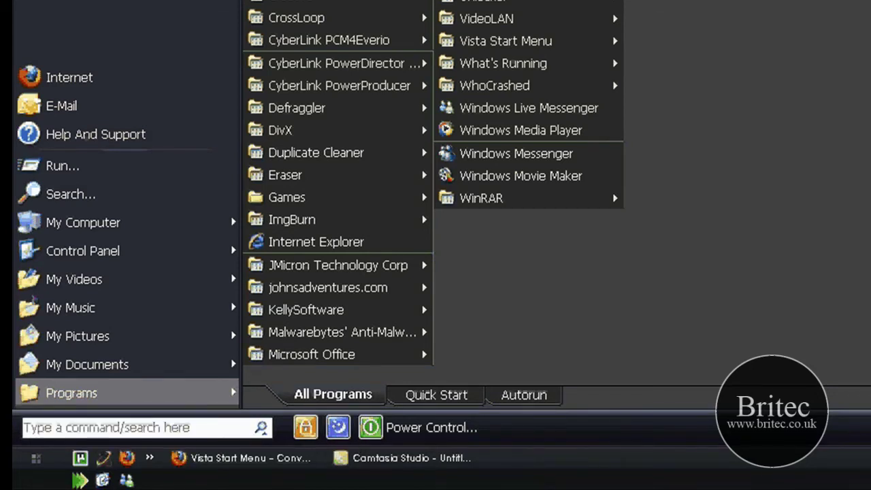
Add Shut Down, Restart and Log Off buttons to the menu's power control bar.
right_click(587, 439)
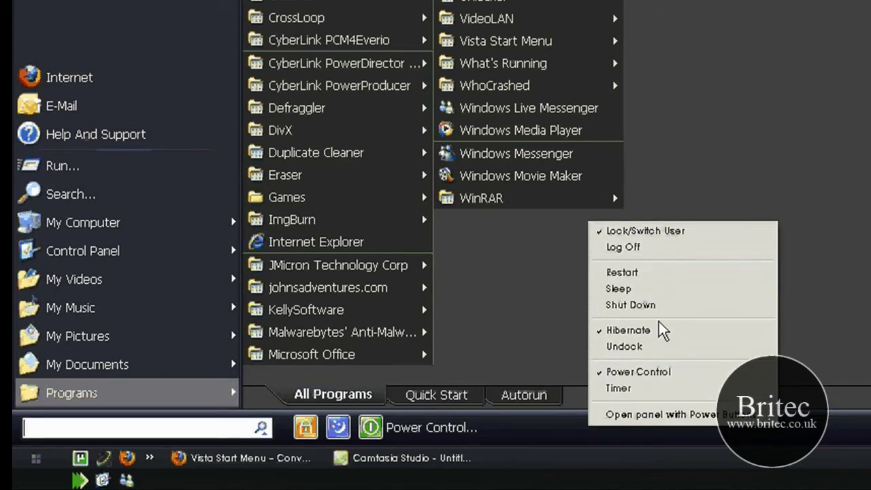
click(633, 308)
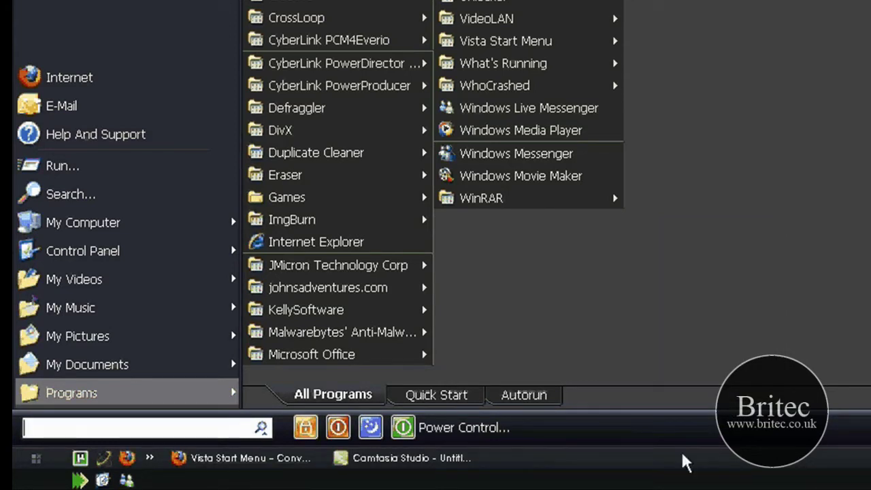
right_click(633, 427)
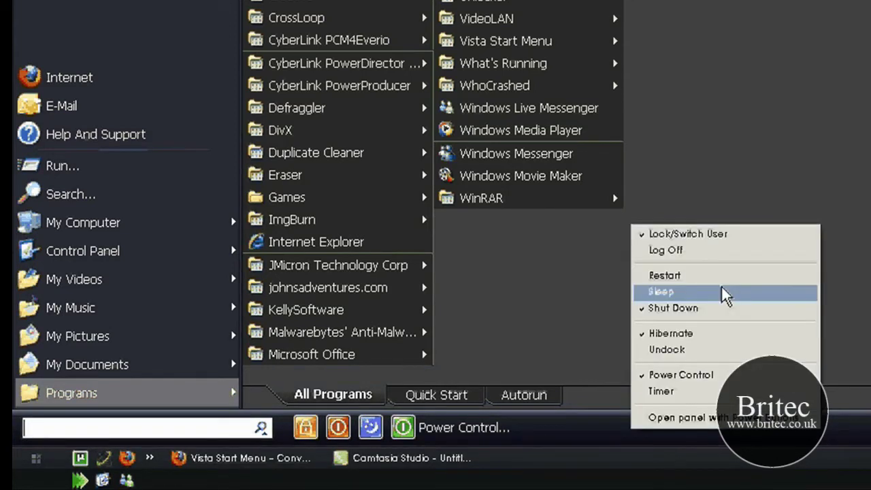
click(687, 277)
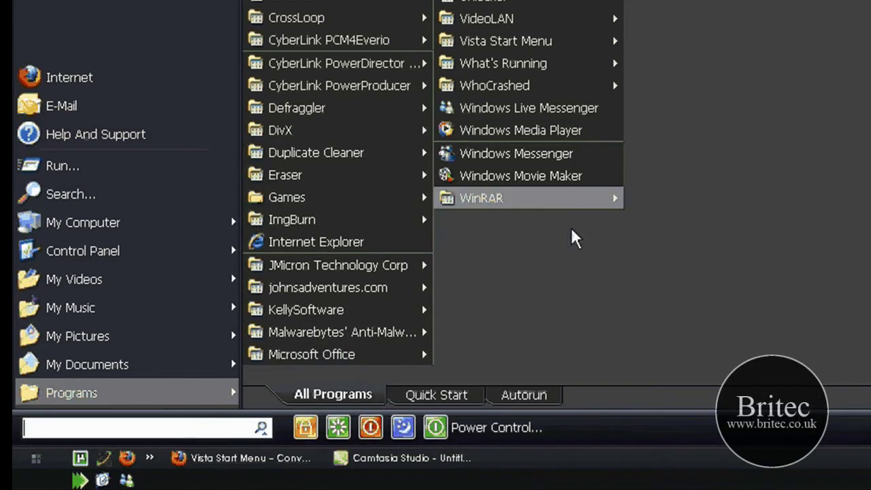
right_click(650, 441)
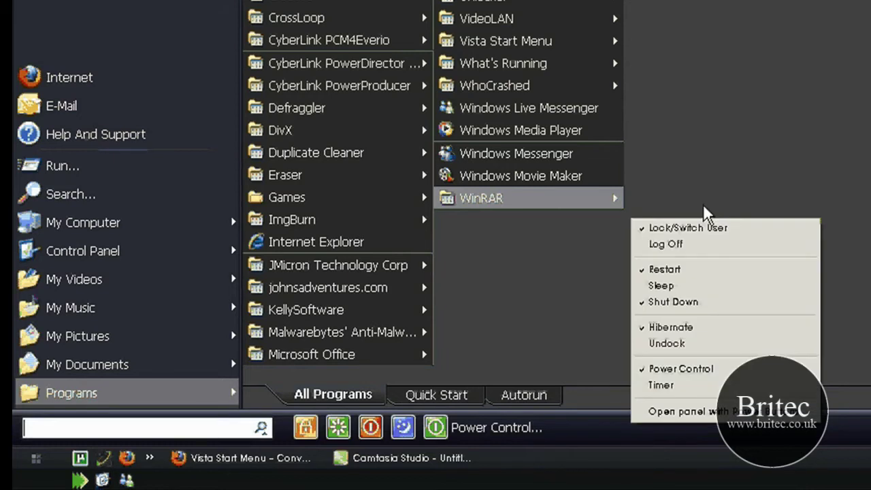
click(662, 244)
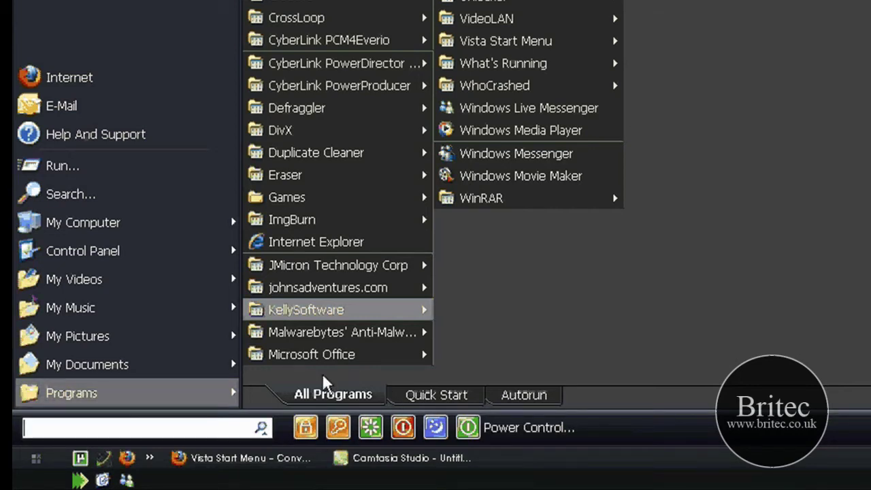
Search the start menu for "cross".
mouse_move(285, 337)
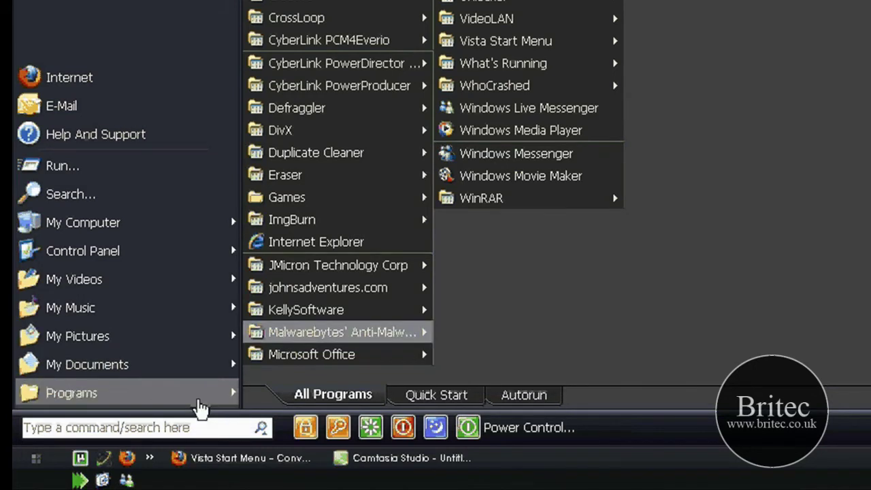
click(125, 429)
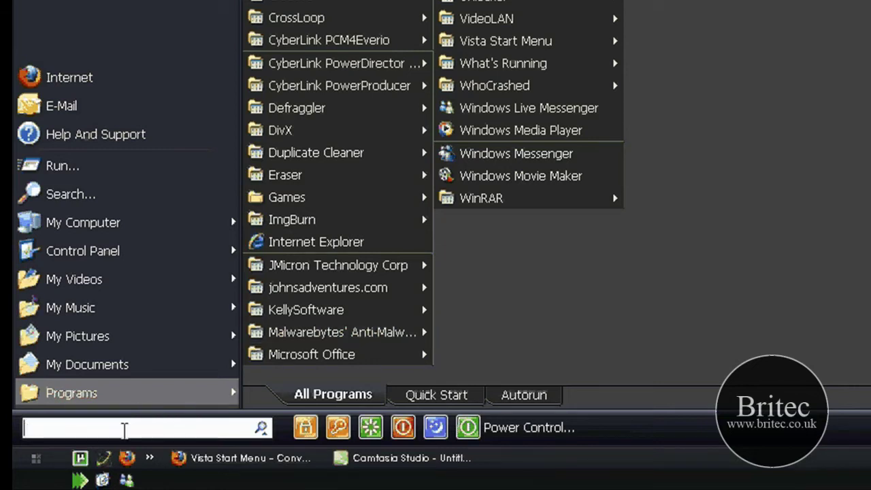
text(c)
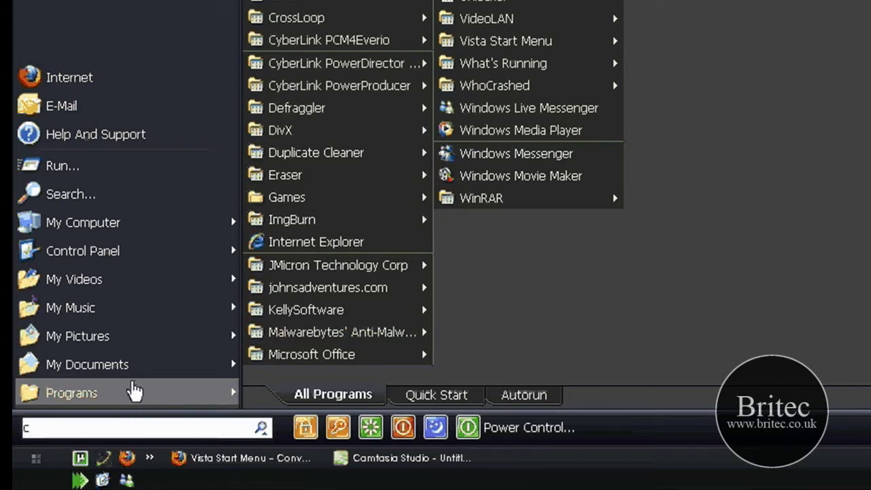
text(r)
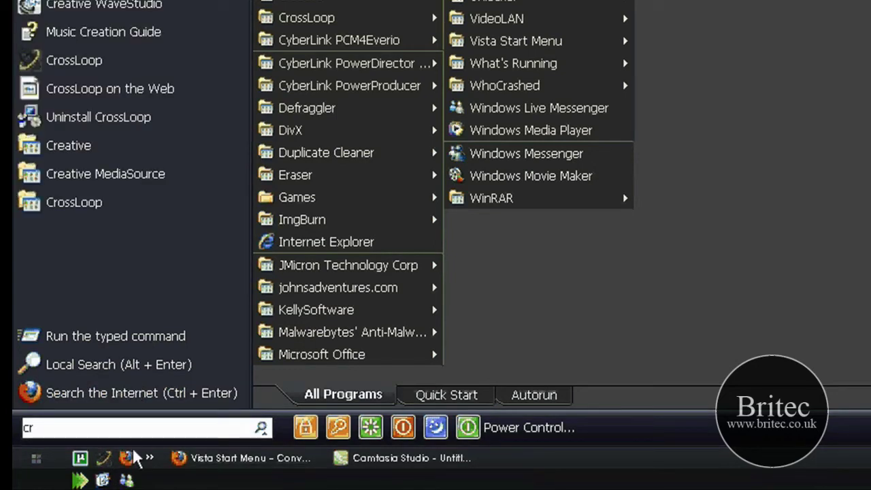
text(o)
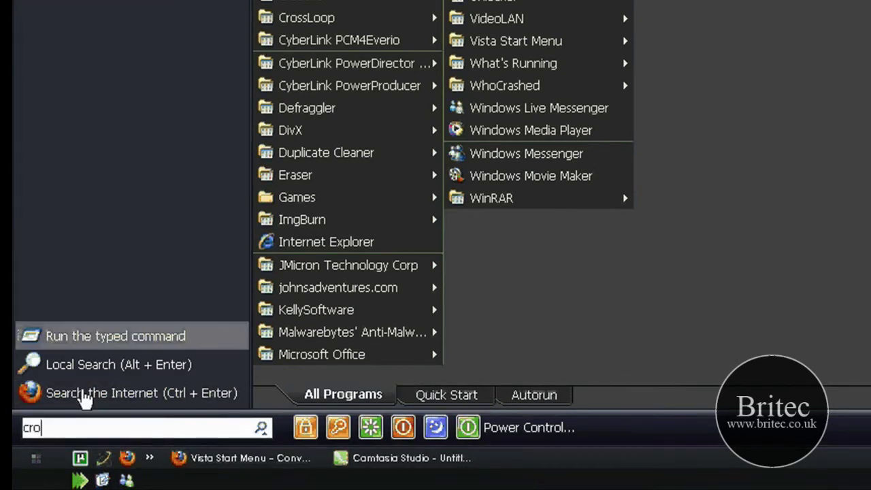
text(ss)
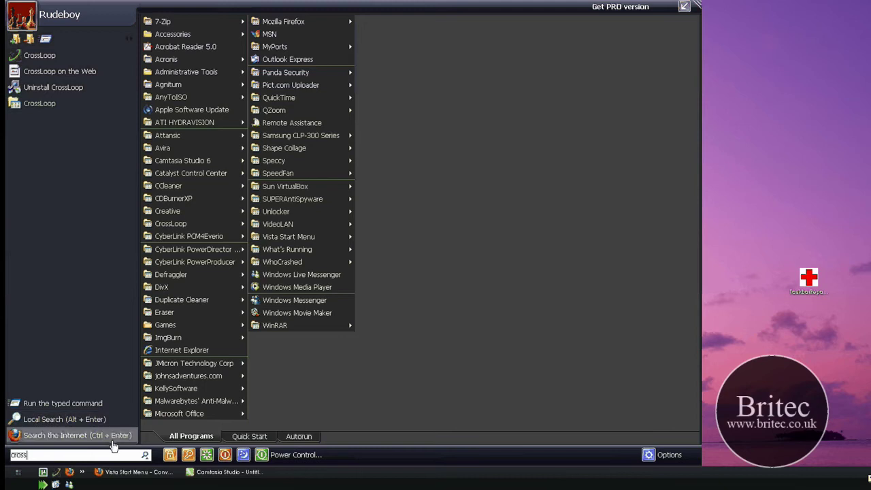
Replace the start menu search text with "qz".
double_click(7, 455)
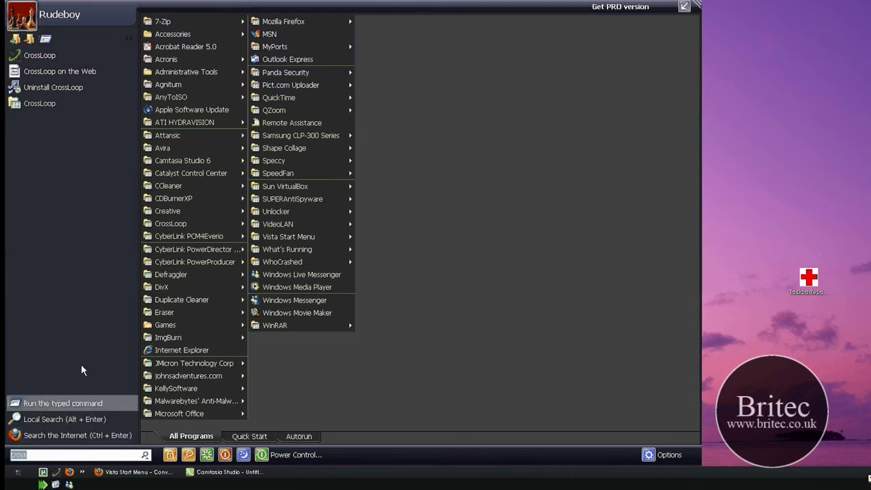
key(BackSpace)
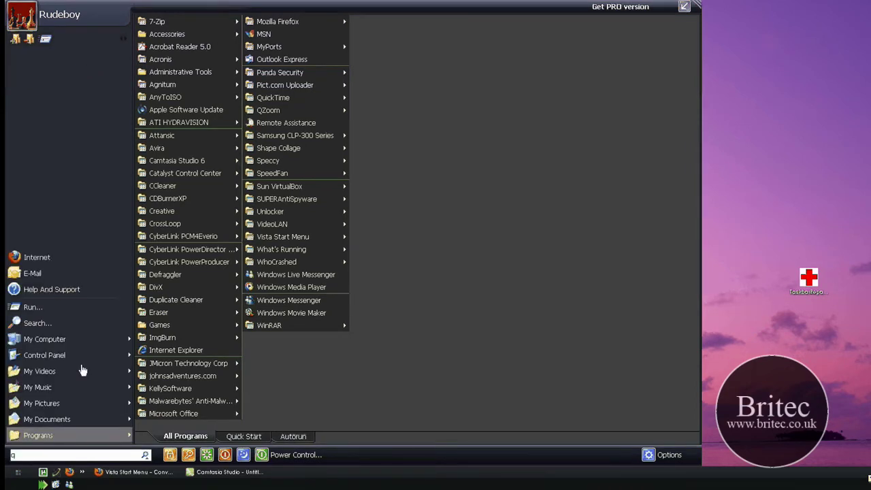
text(qz)
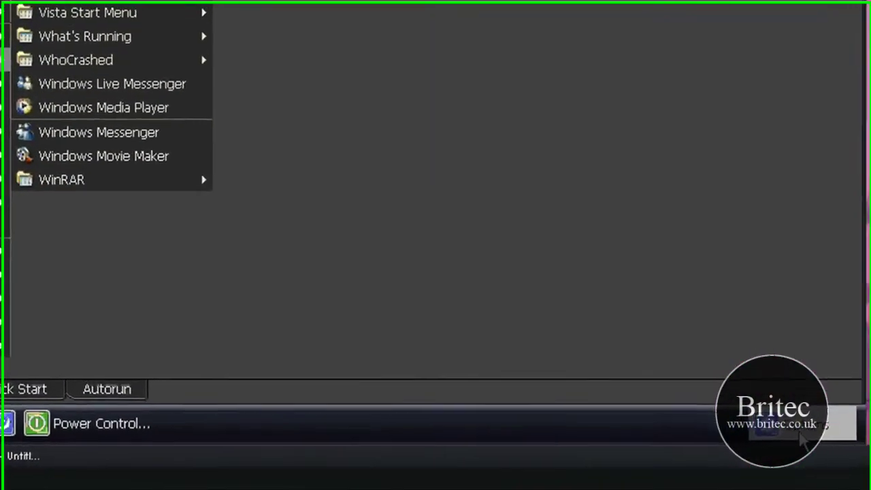
View the start menu's available options, and close the list without choosing any.
click(801, 434)
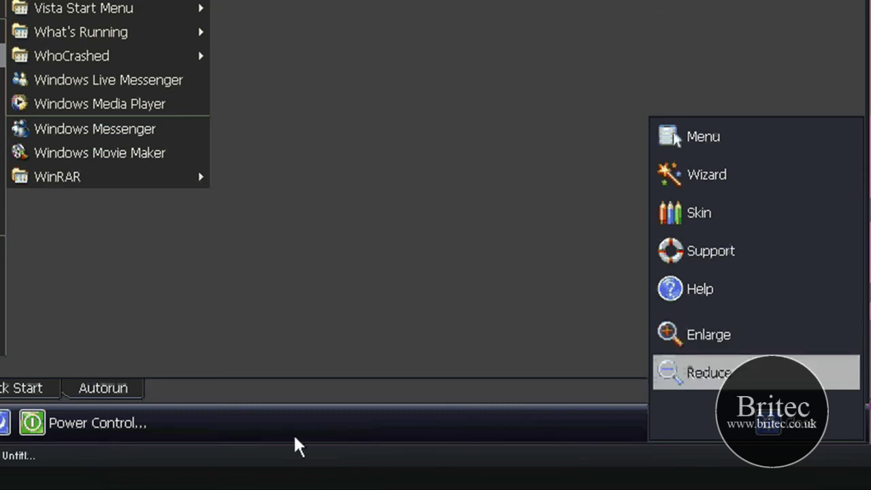
click(312, 371)
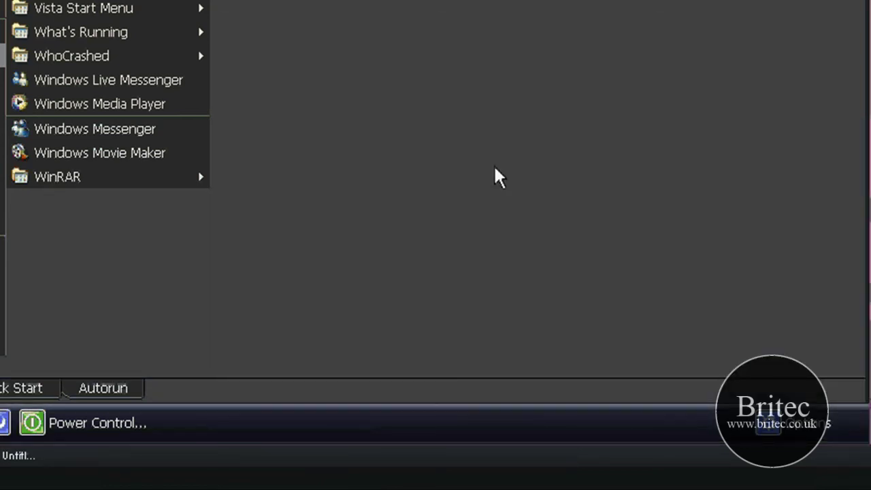